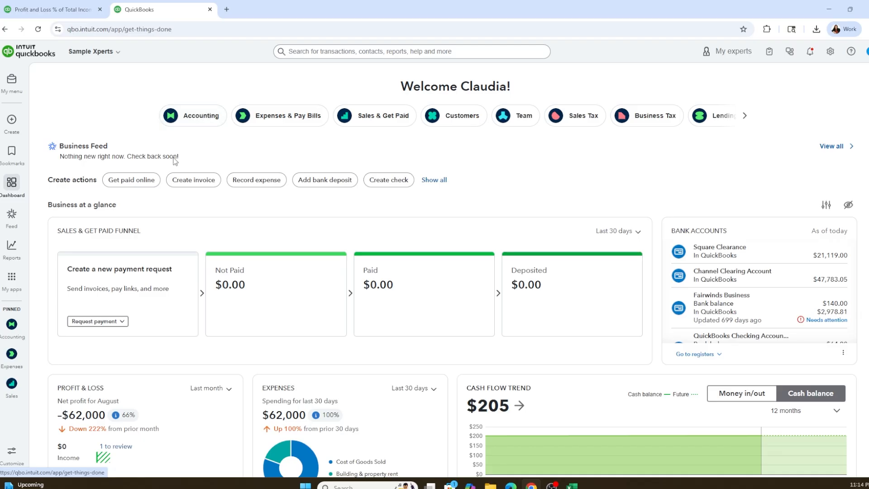
# Open the Profit and Loss as % of total income report from the standard reports.
pyautogui.click(18, 327)
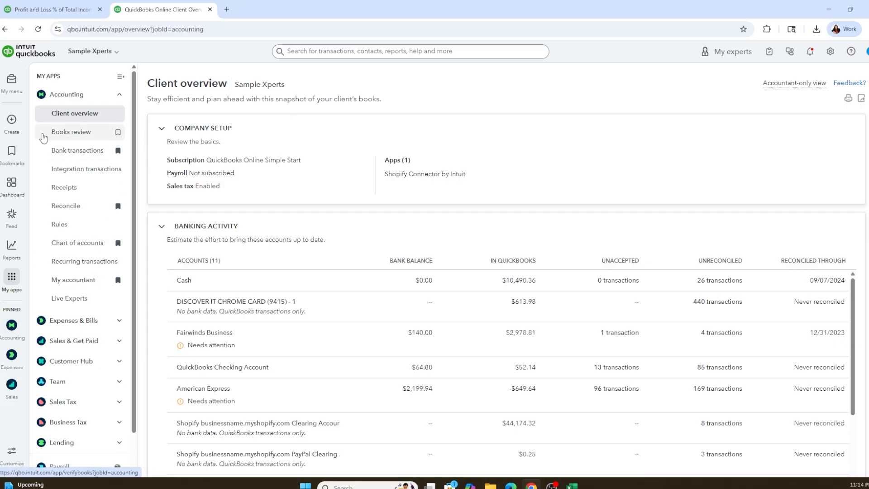
pyautogui.click(12, 126)
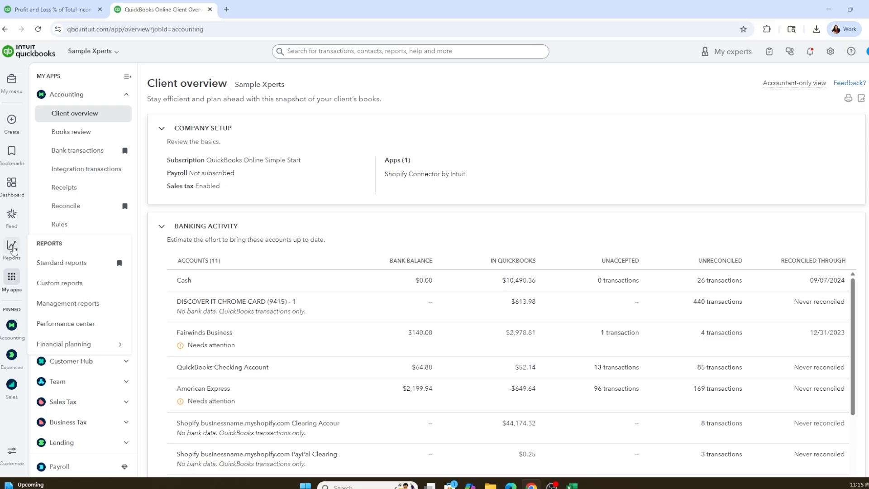
pyautogui.click(13, 249)
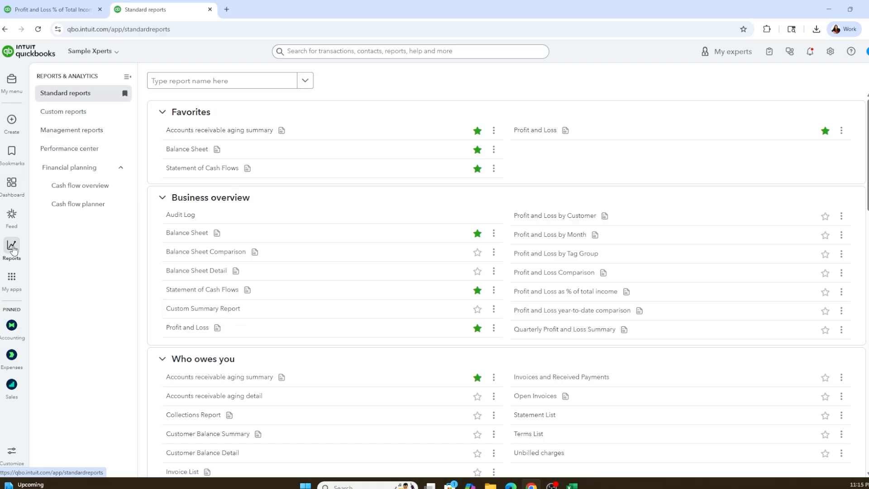
pyautogui.click(555, 292)
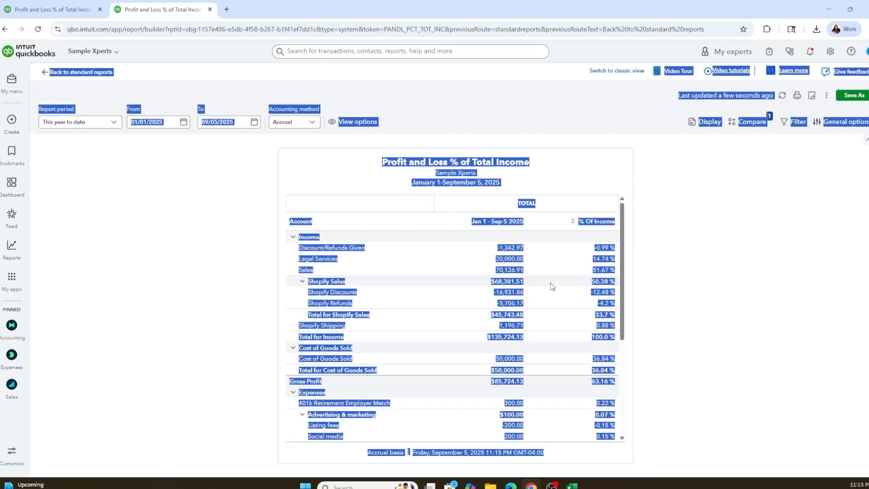
pyautogui.click(839, 310)
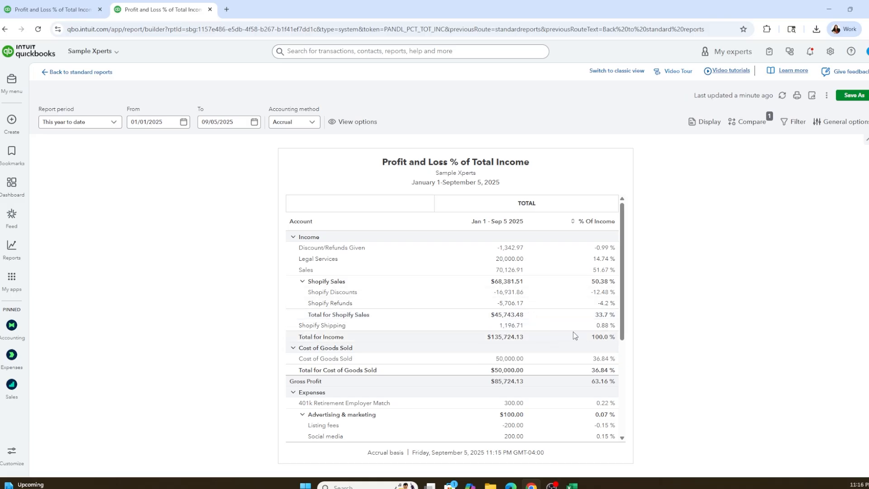
# Review each account's share of income in the report, from income and cost of goods sold through payroll expenses to net income.
pyautogui.scroll(-3, 569, 328)
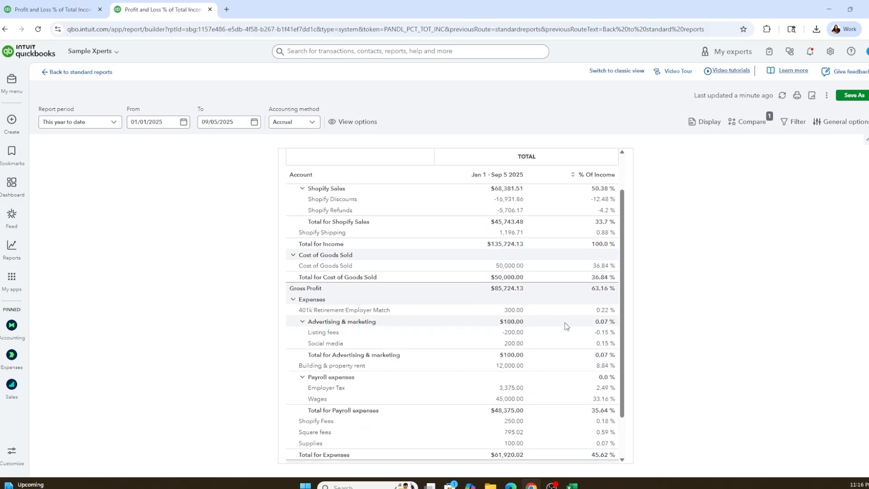
pyautogui.scroll(-1, 567, 328)
pyautogui.scroll(-1, 567, 326)
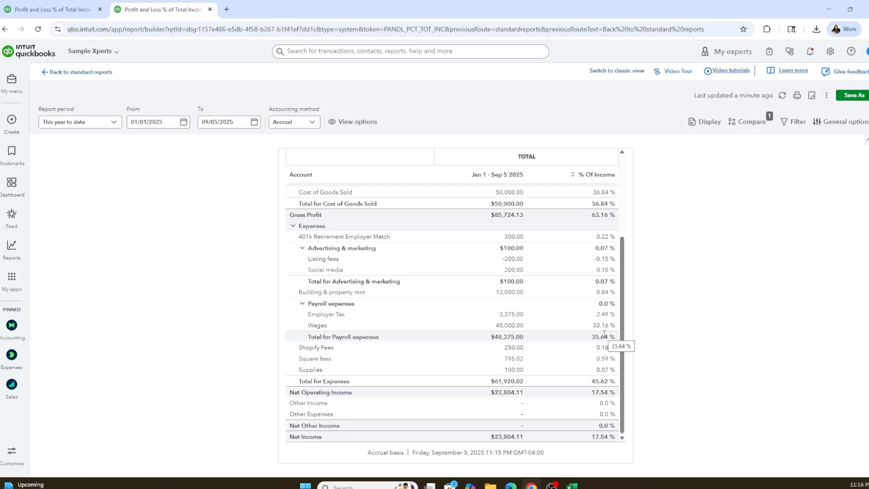
pyautogui.scroll(2, 573, 308)
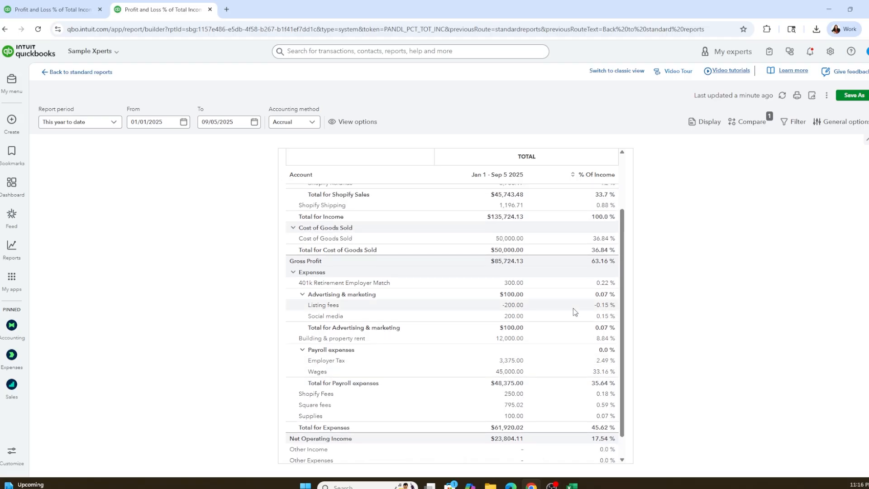
pyautogui.scroll(3, 573, 310)
pyautogui.scroll(-3, 573, 310)
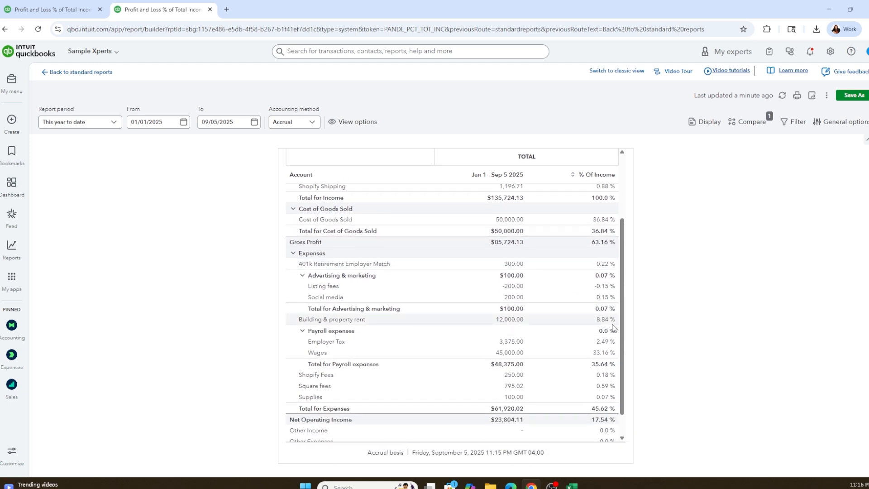
pyautogui.scroll(-1, 562, 350)
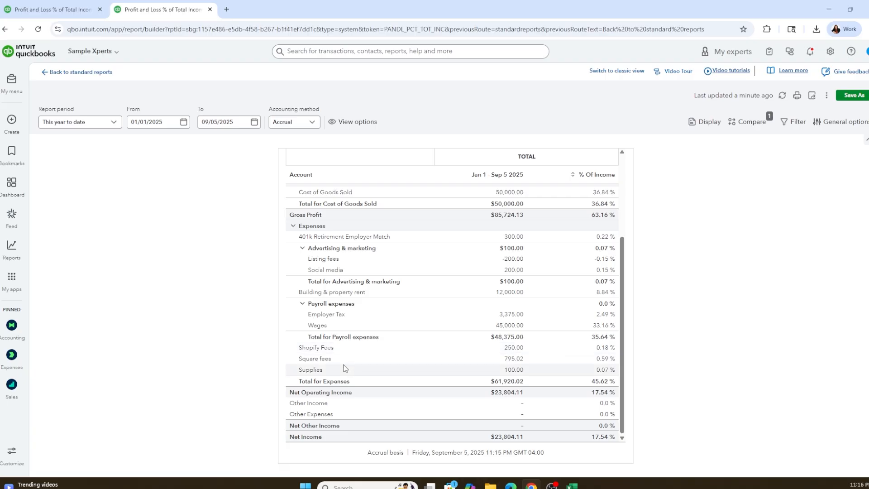
pyautogui.scroll(2, 344, 367)
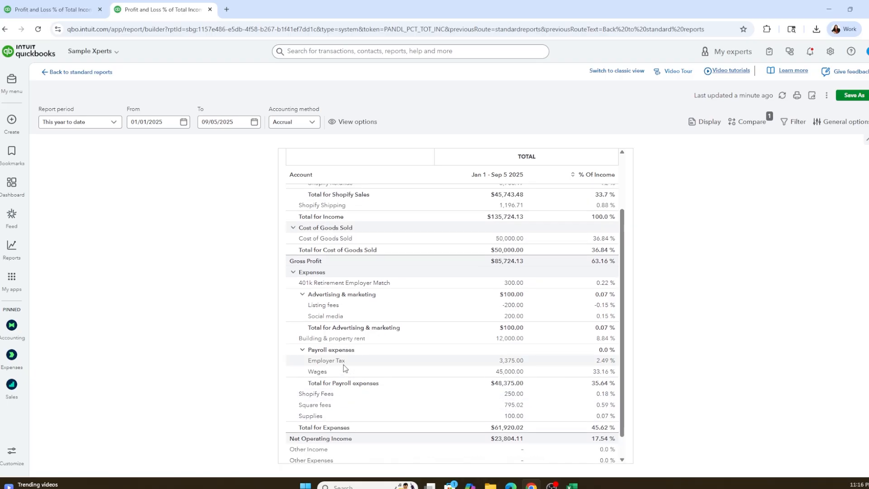
pyautogui.scroll(-1, 344, 367)
pyautogui.scroll(-1, 343, 368)
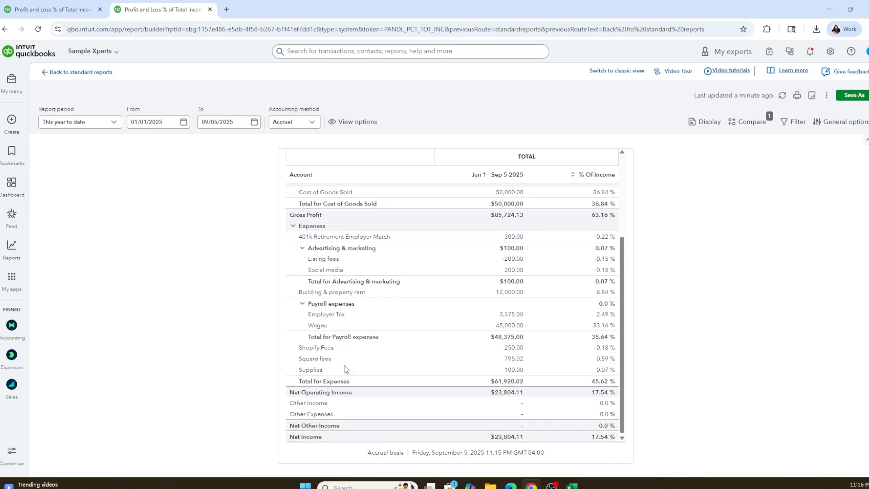
pyautogui.scroll(4, 353, 343)
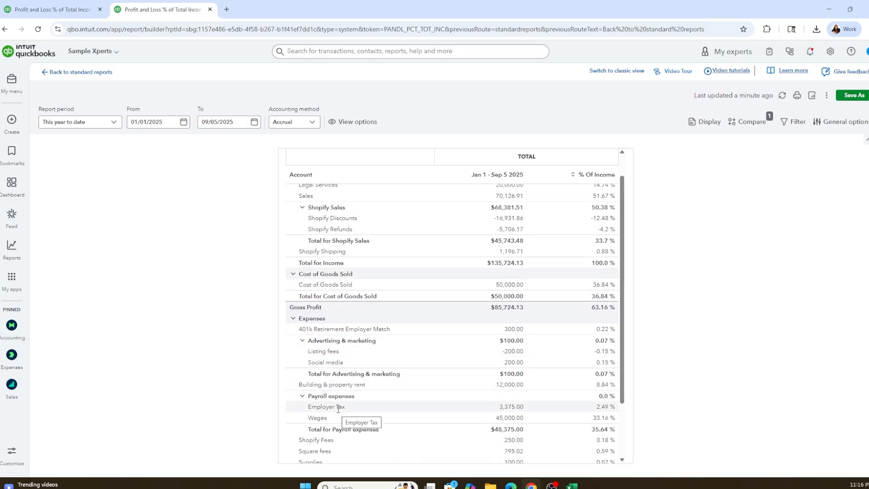
pyautogui.scroll(-1, 337, 408)
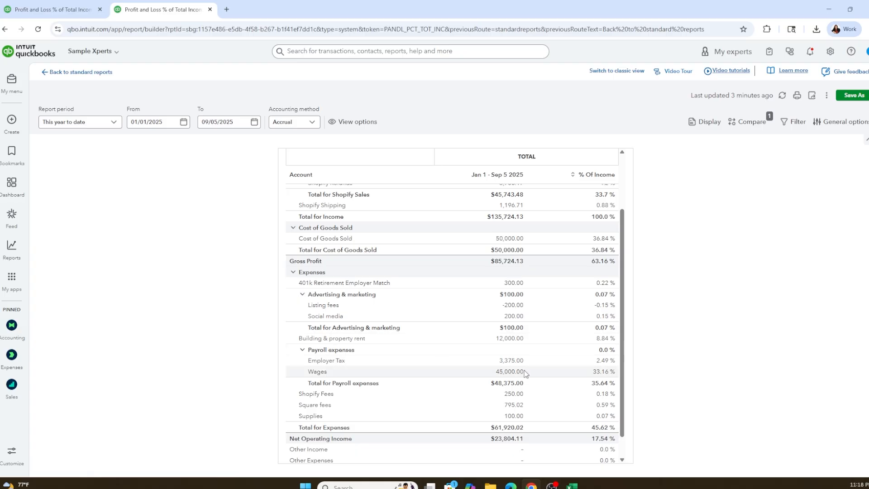
# Examine the report again, comparing cost of goods sold, gross profit, total expenses and net income as percentages of income.
pyautogui.scroll(-1, 470, 274)
pyautogui.scroll(5, 471, 275)
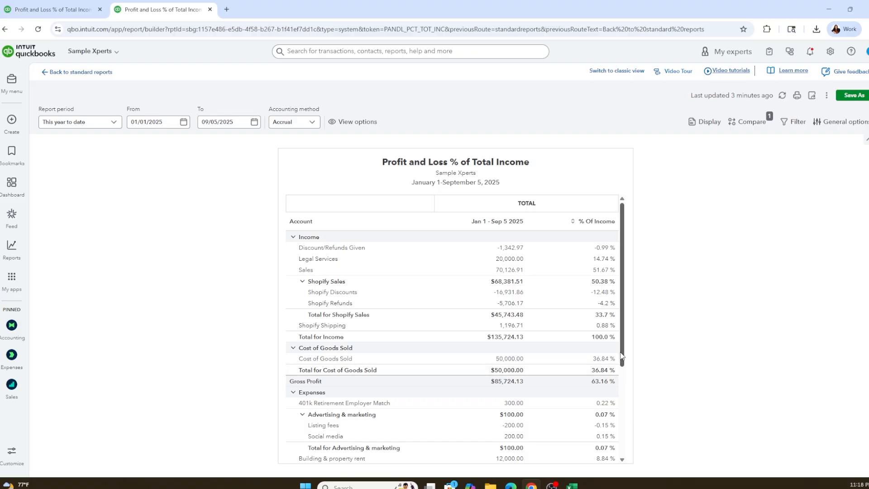
pyautogui.moveTo(622, 356); pyautogui.dragTo(633, 402)
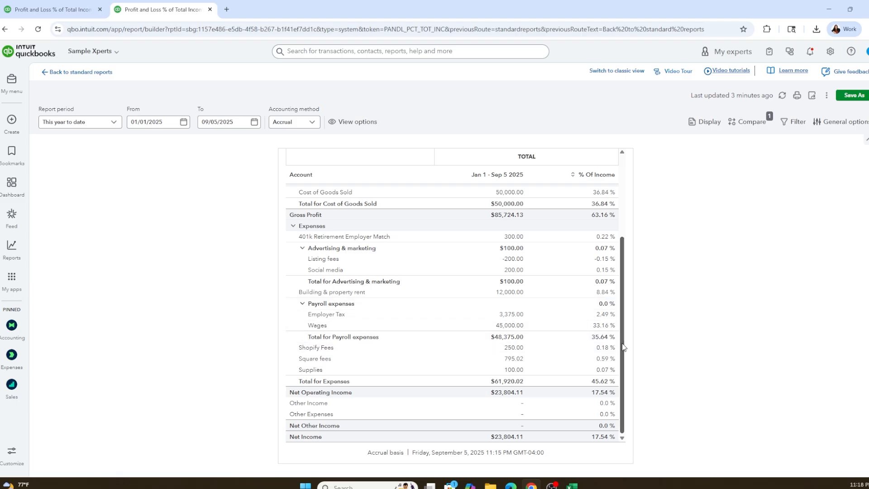
pyautogui.moveTo(622, 344); pyautogui.dragTo(623, 326)
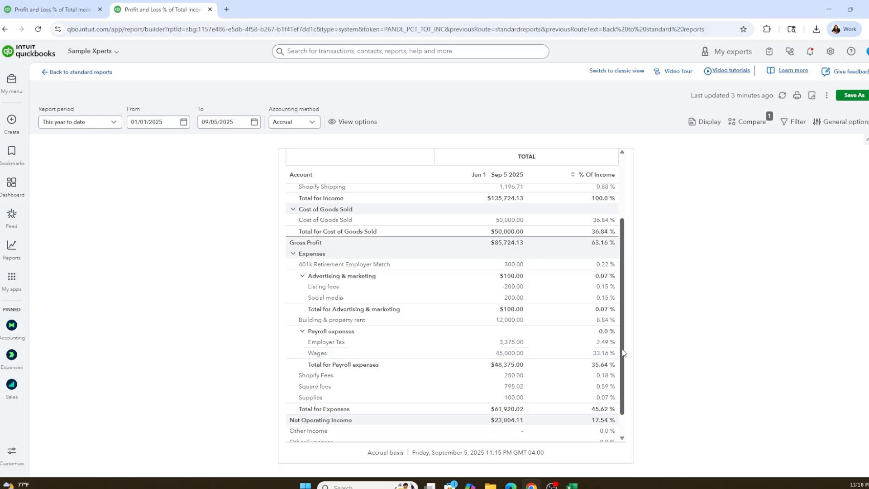
pyautogui.scroll(-1, 625, 367)
pyautogui.scroll(-1, 625, 371)
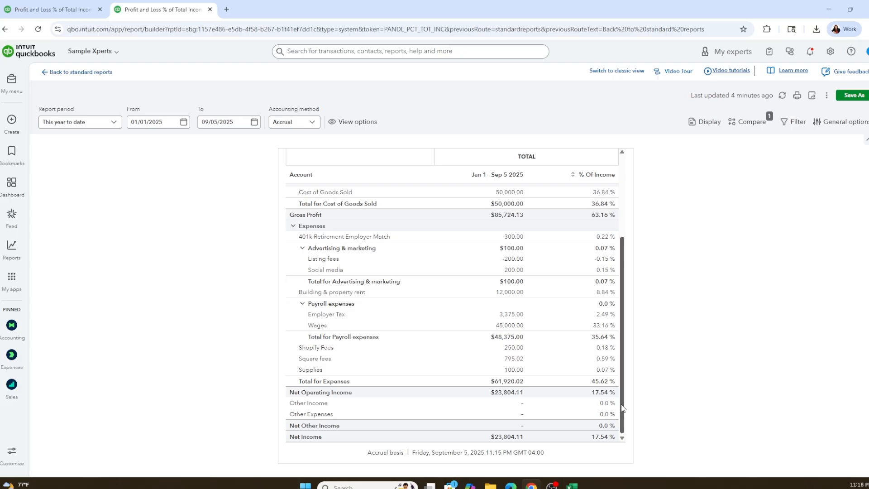
pyautogui.scroll(1, 622, 400)
pyautogui.scroll(3, 622, 396)
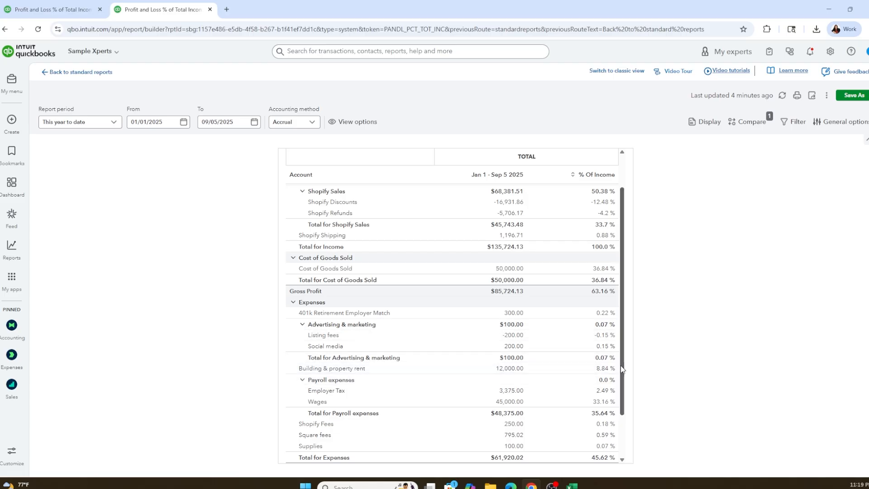
pyautogui.moveTo(622, 369); pyautogui.dragTo(631, 330)
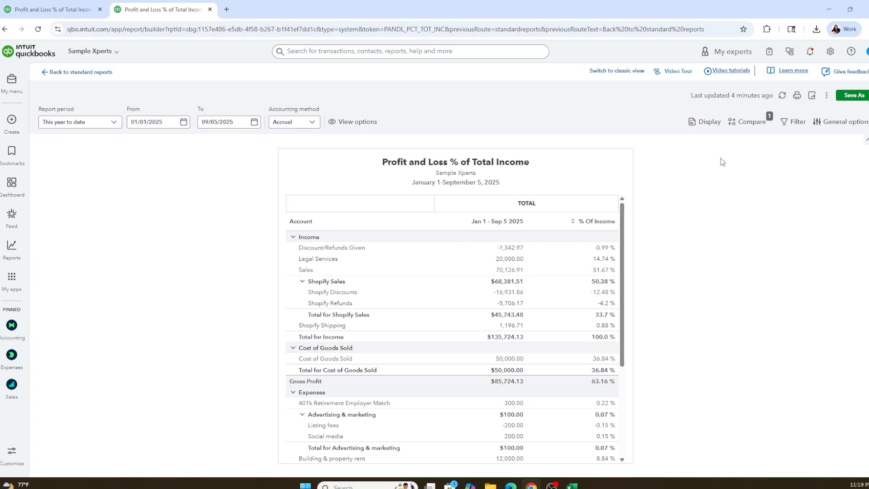
# Export the Profit and Loss % of Total Income report to Excel and open the downloaded workbook maximized for editing.
pyautogui.click(811, 96)
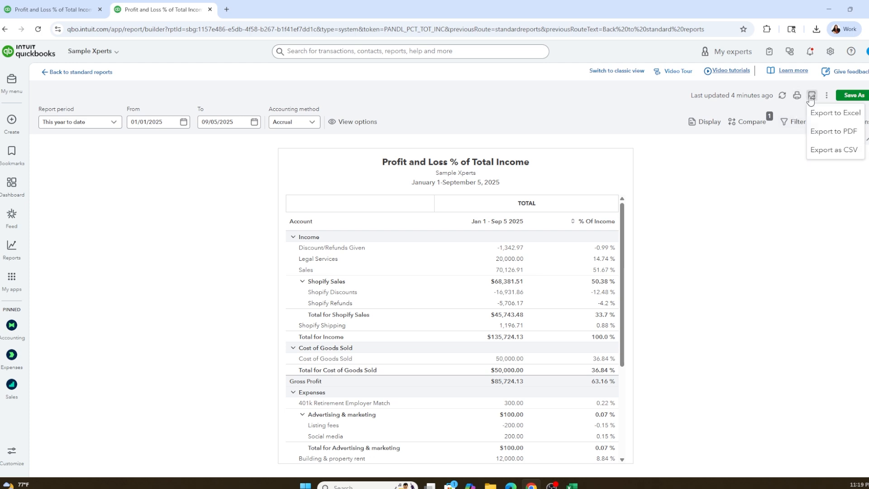
pyautogui.click(815, 117)
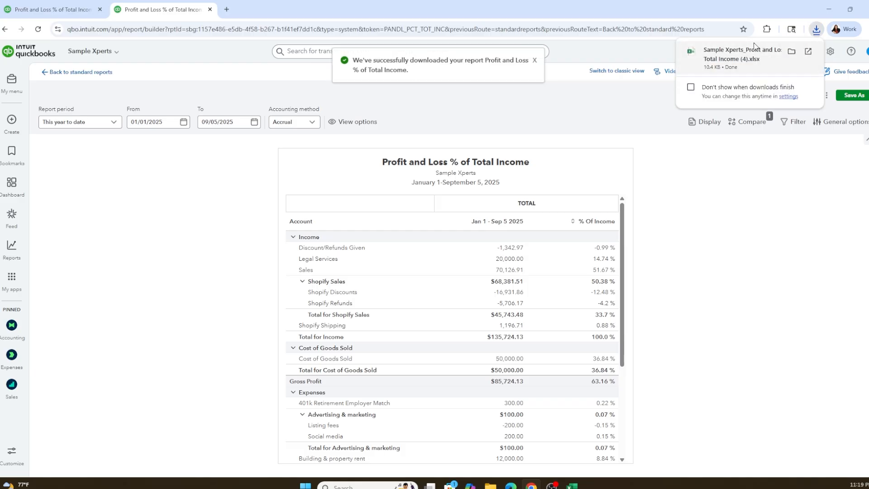
pyautogui.click(732, 58)
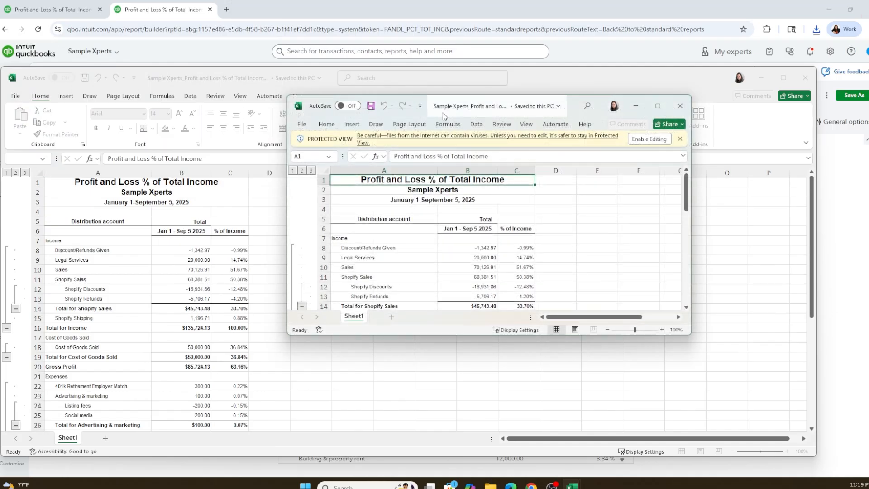
pyautogui.click(658, 107)
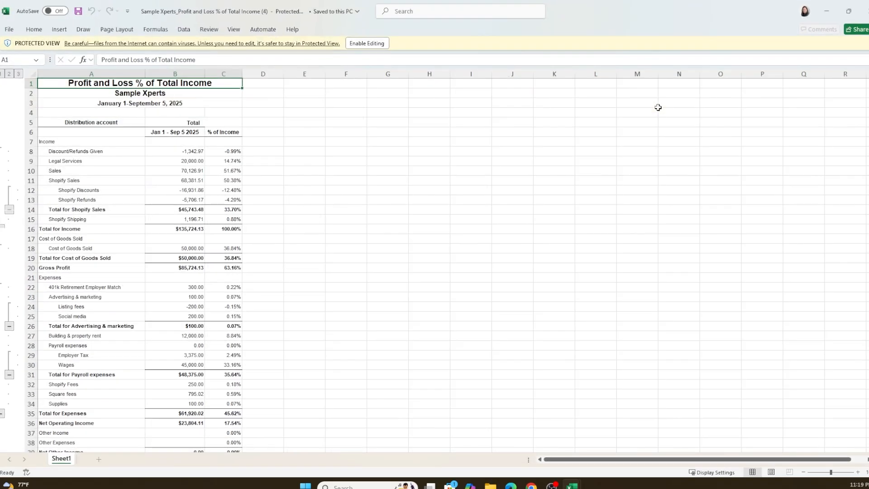
pyautogui.click(365, 44)
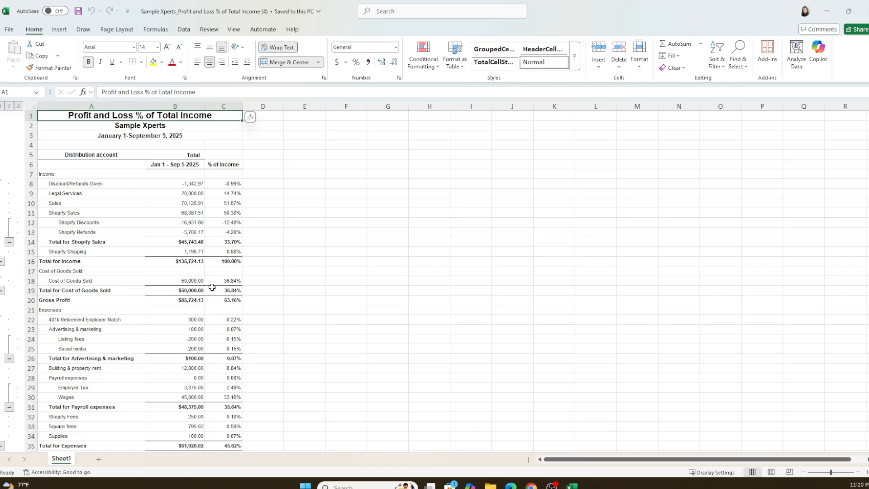
# Calculate 30% of total income in cell L15 with a formula that multiplies B16.
pyautogui.click(598, 251)
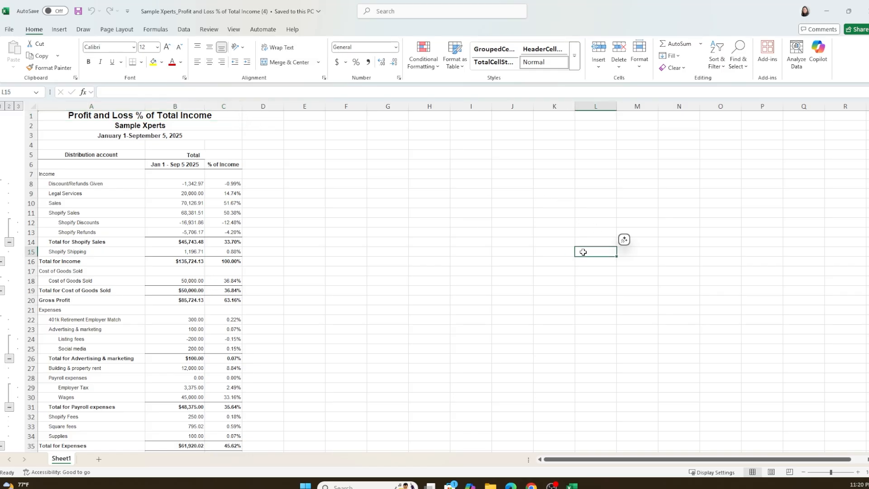
pyautogui.write('=')
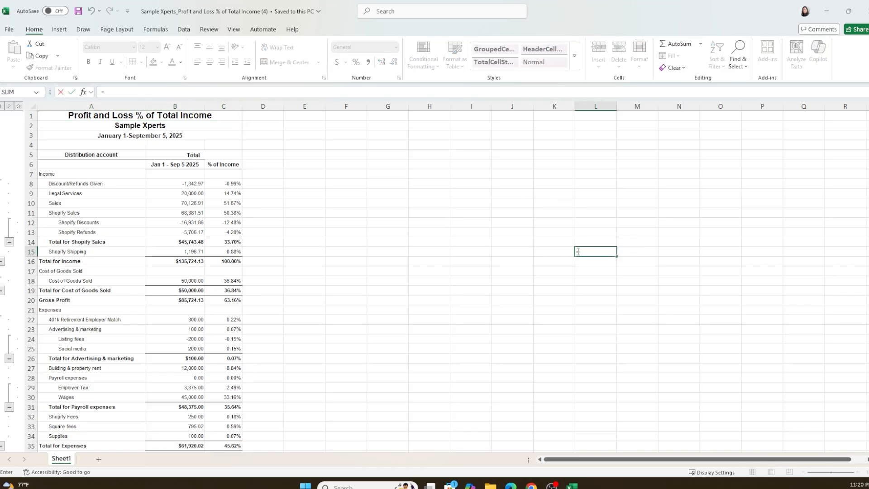
pyautogui.click(201, 267)
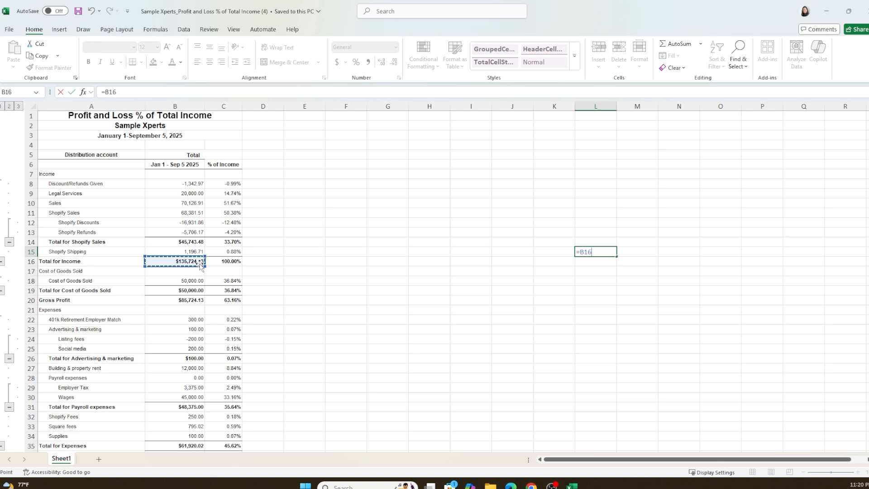
pyautogui.write('*')
pyautogui.press('Return')
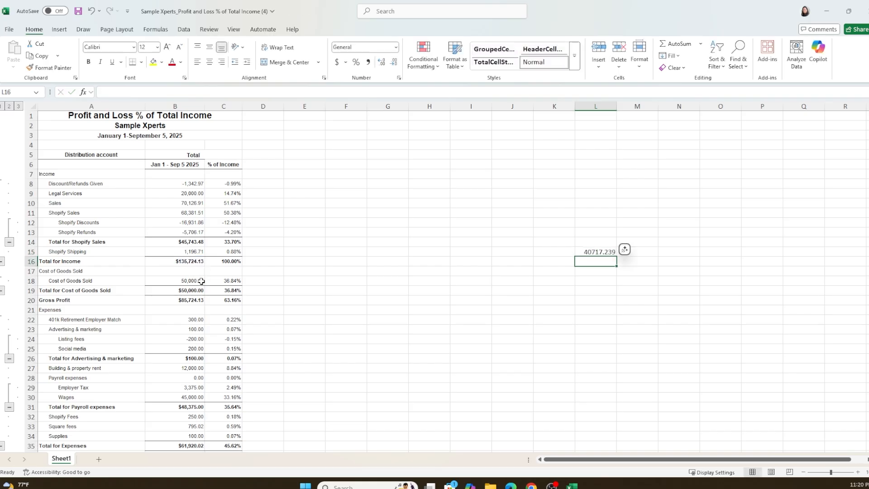
# Replace the Cost of Goods Sold amount in cell B18 with 40717.00.
pyautogui.click(200, 281)
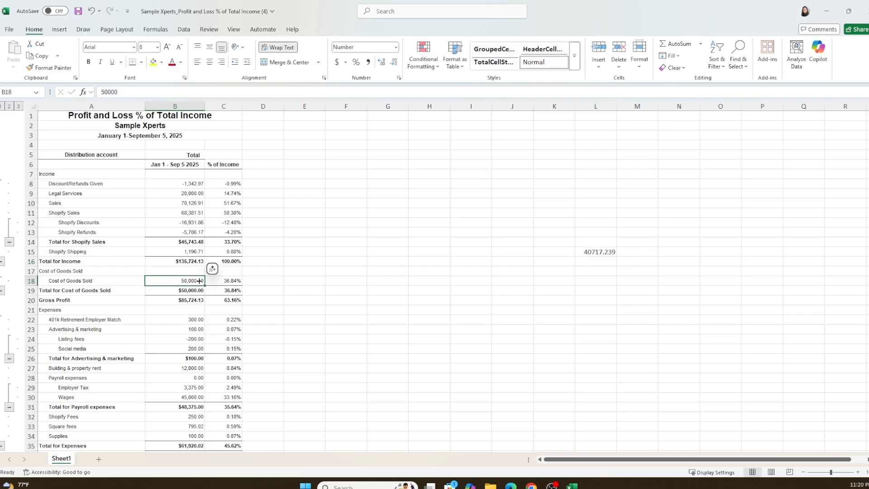
pyautogui.press('BackSpace')
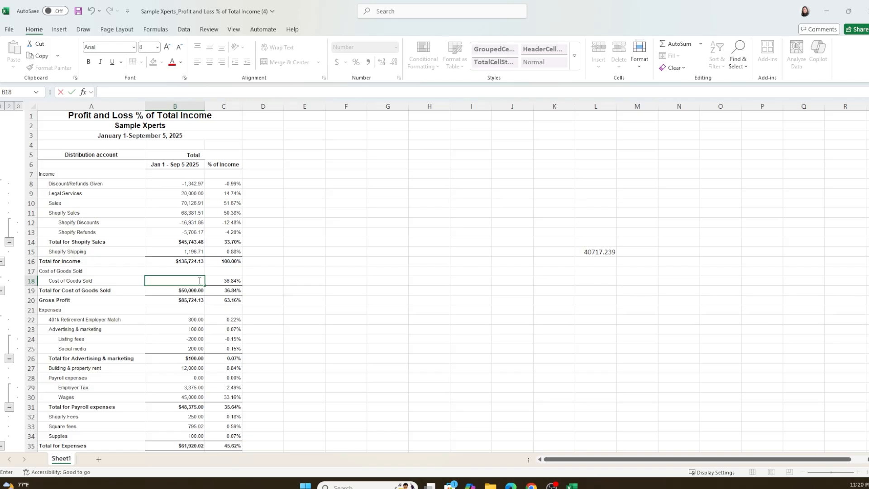
pyautogui.write('40717.00')
pyautogui.click(475, 289)
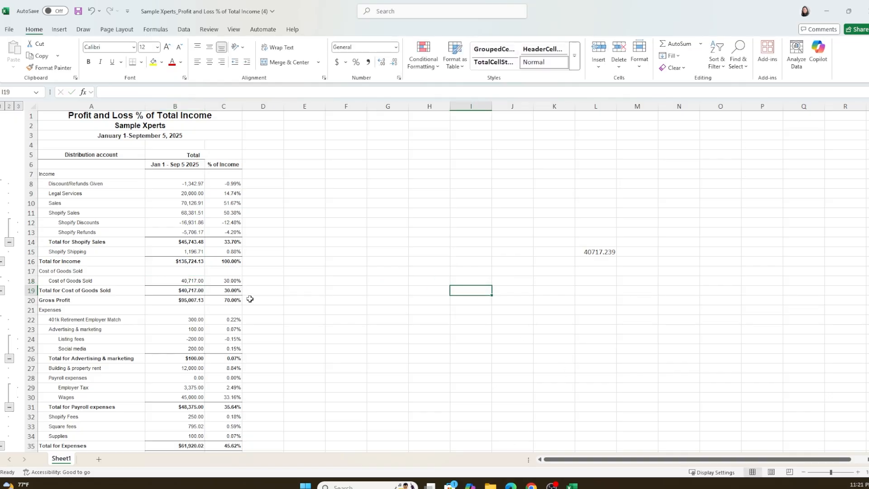
# Check the recalculated gross profit, expense and net income figures and their percentages of income.
pyautogui.scroll(-2, 250, 288)
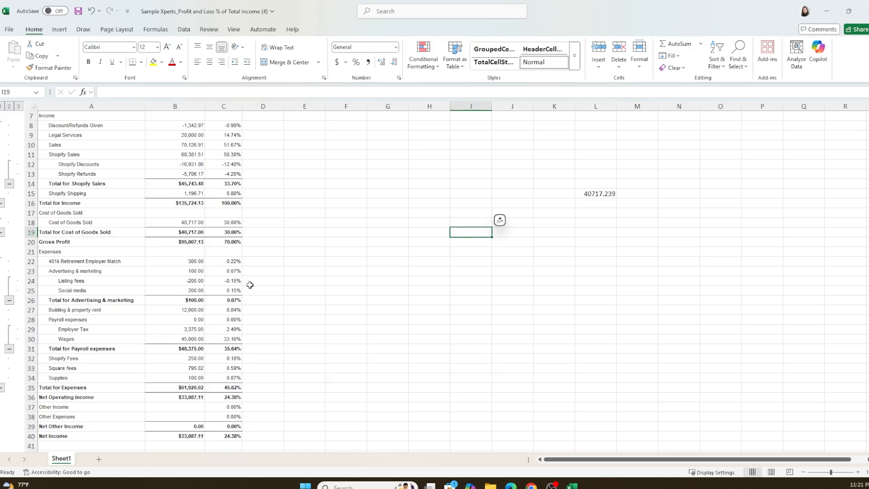
pyautogui.scroll(-2, 250, 284)
pyautogui.scroll(1, 250, 285)
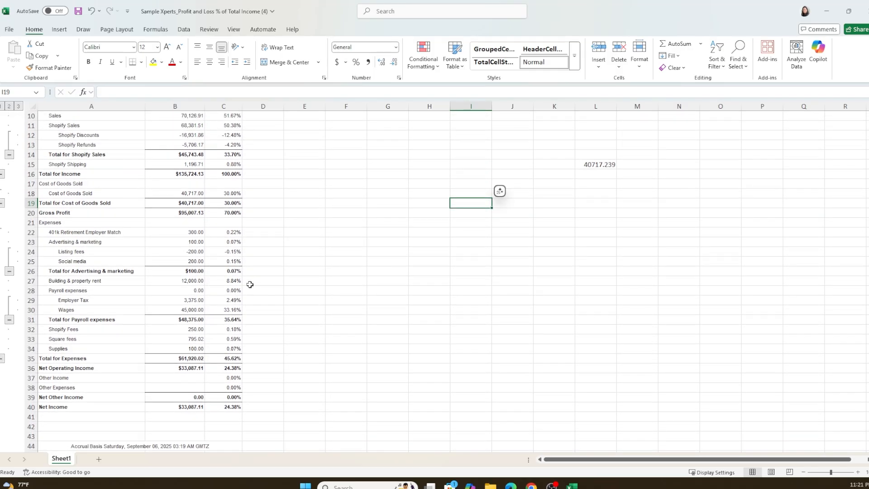
pyautogui.scroll(1, 250, 284)
pyautogui.scroll(1, 250, 285)
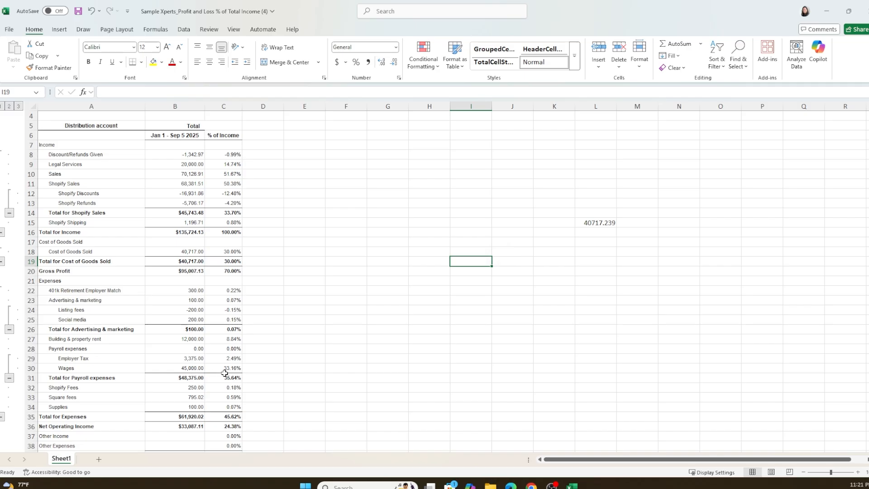
pyautogui.click(193, 372)
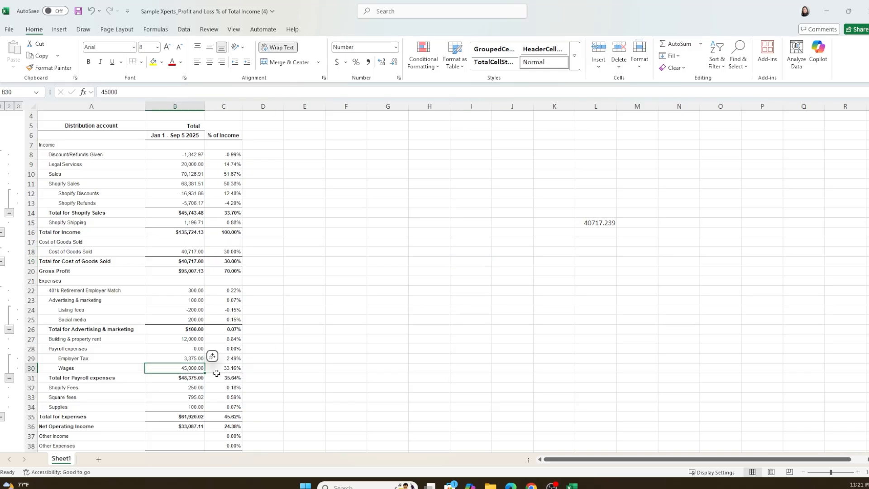
pyautogui.click(591, 243)
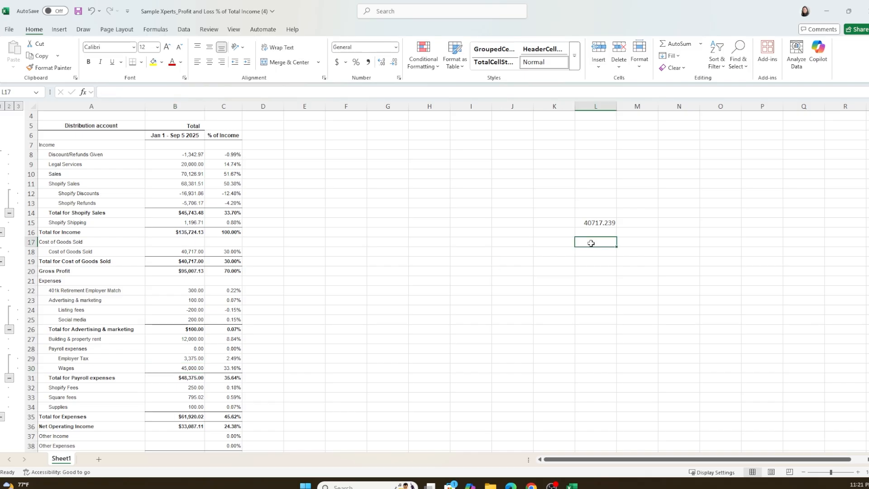
pyautogui.write('=')
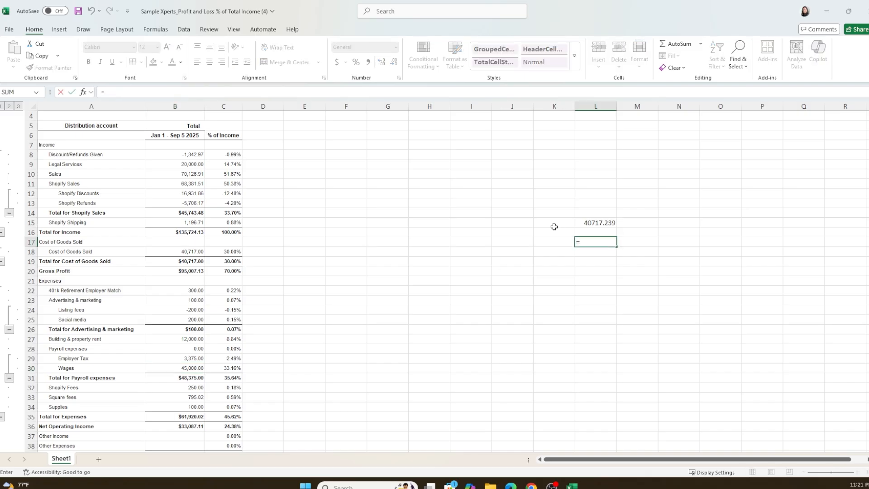
pyautogui.click(187, 371)
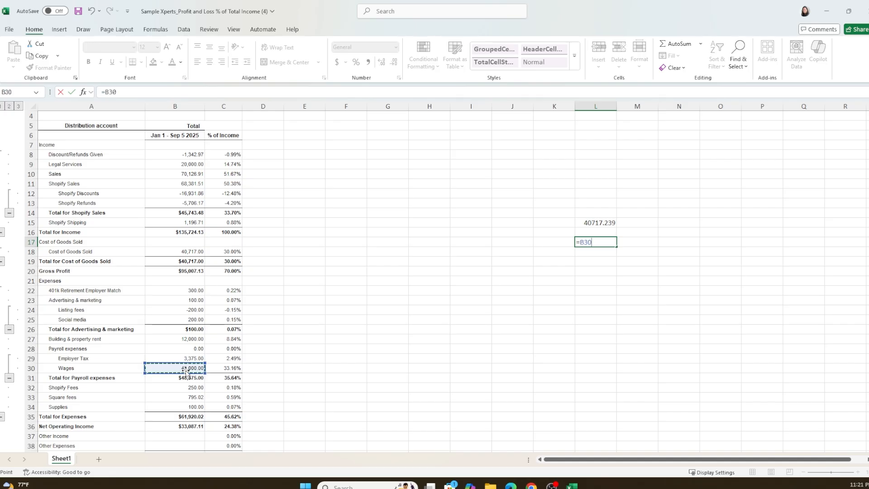
pyautogui.press('BackSpace')
pyautogui.press('BackSpace')
pyautogui.press('BackSpace')
pyautogui.press('BackSpace')
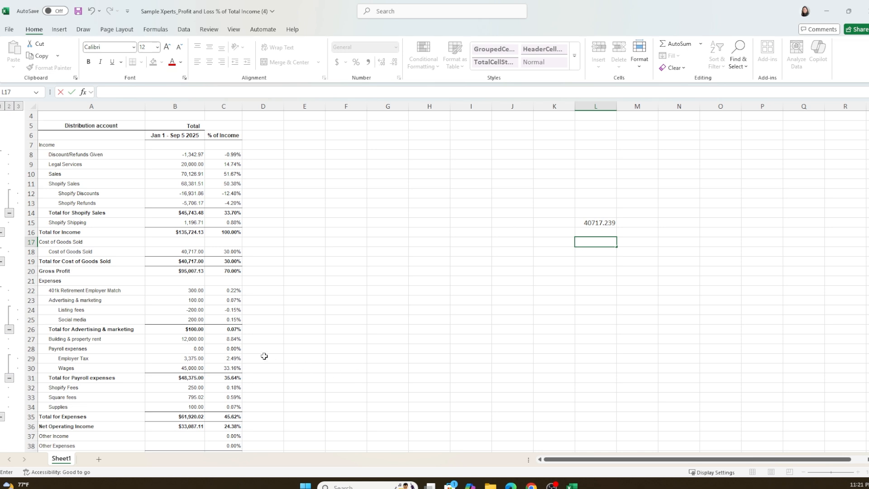
# Replace the Wages amount in cell B30 with 40717.
pyautogui.click(187, 369)
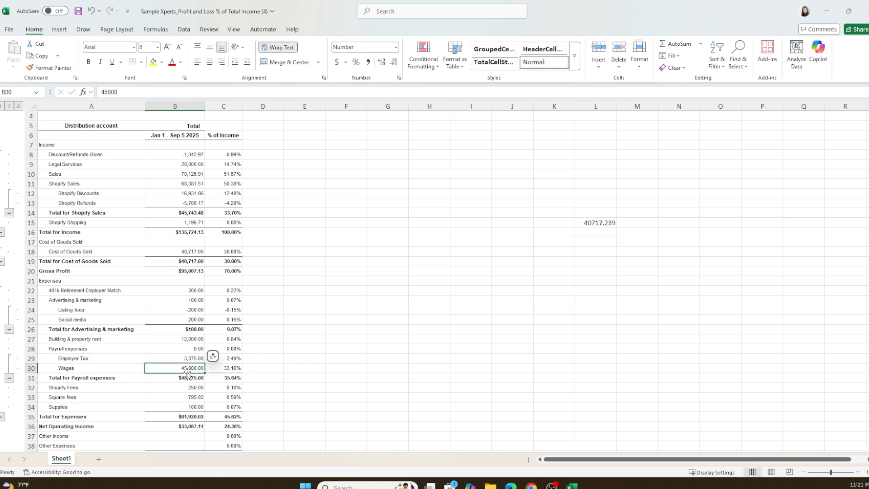
pyautogui.press('BackSpace')
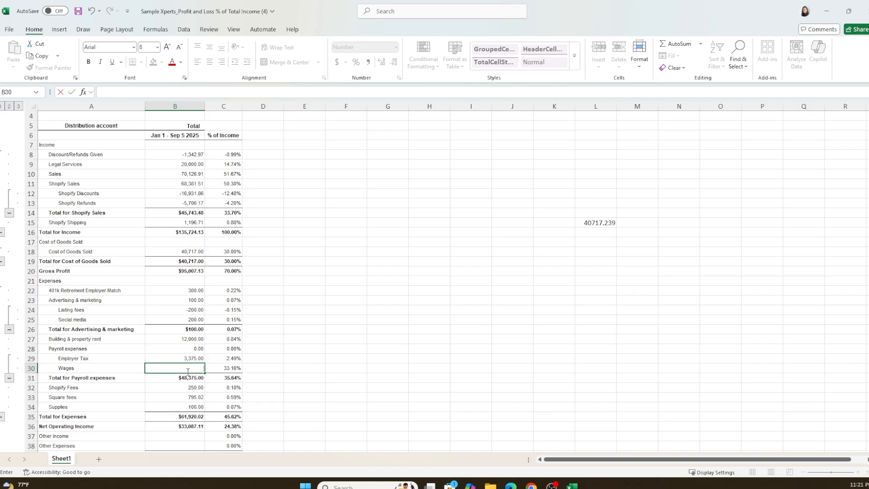
pyautogui.write('40717')
pyautogui.click(389, 366)
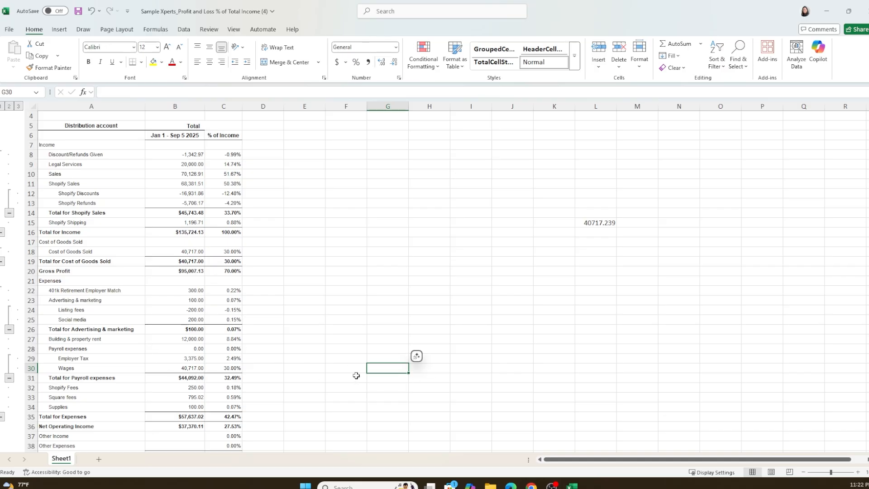
# Calculate 3% of total income in cell L20 with a formula that multiplies B16 by .03.
pyautogui.scroll(1, 356, 376)
pyautogui.scroll(-2, 356, 376)
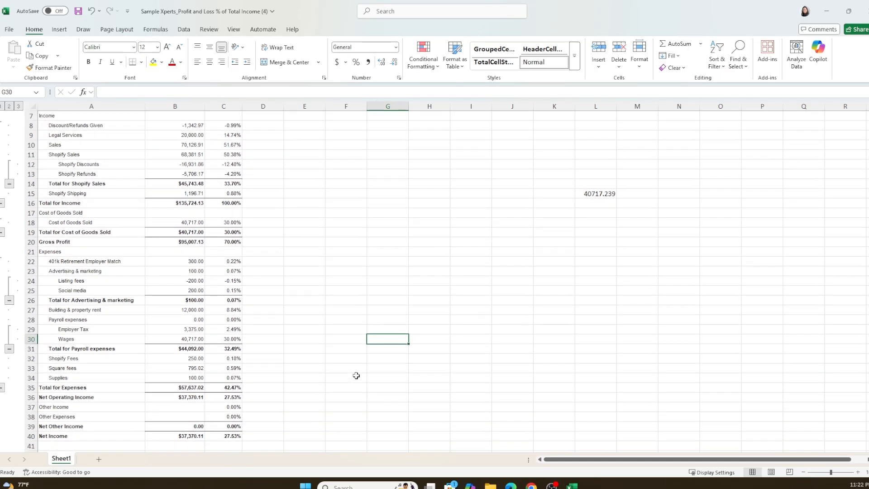
pyautogui.scroll(-2, 356, 375)
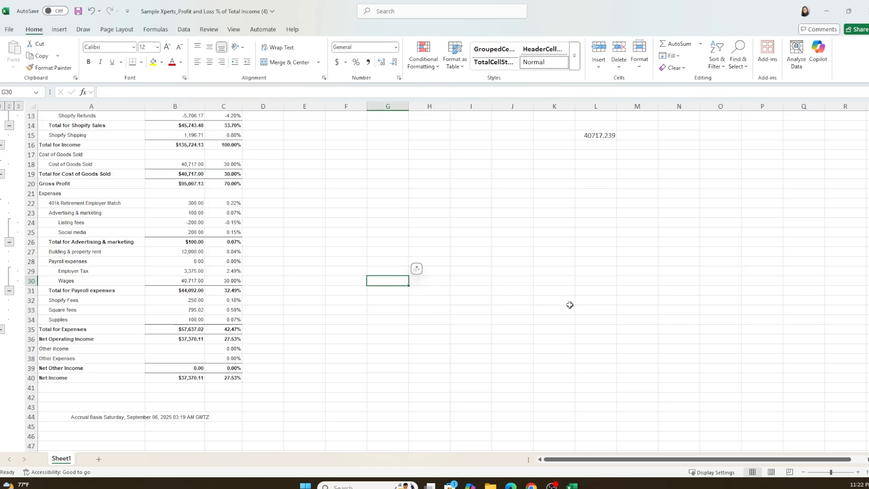
pyautogui.scroll(1, 499, 350)
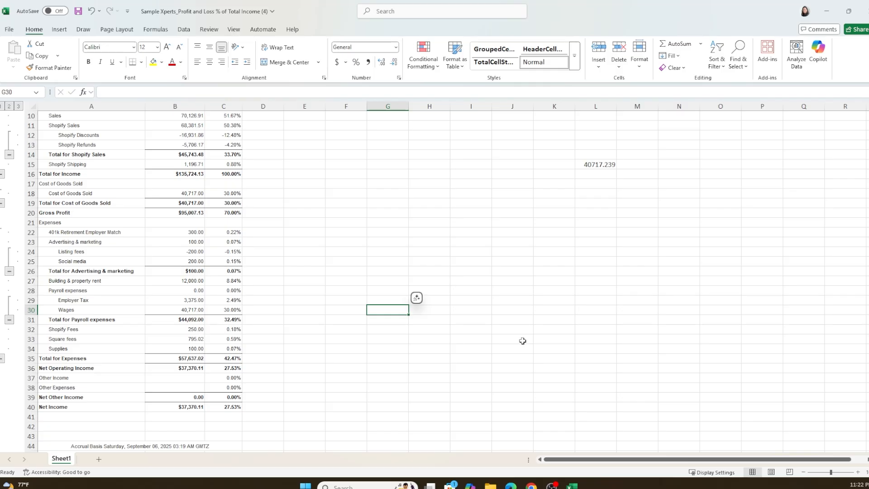
pyautogui.click(608, 213)
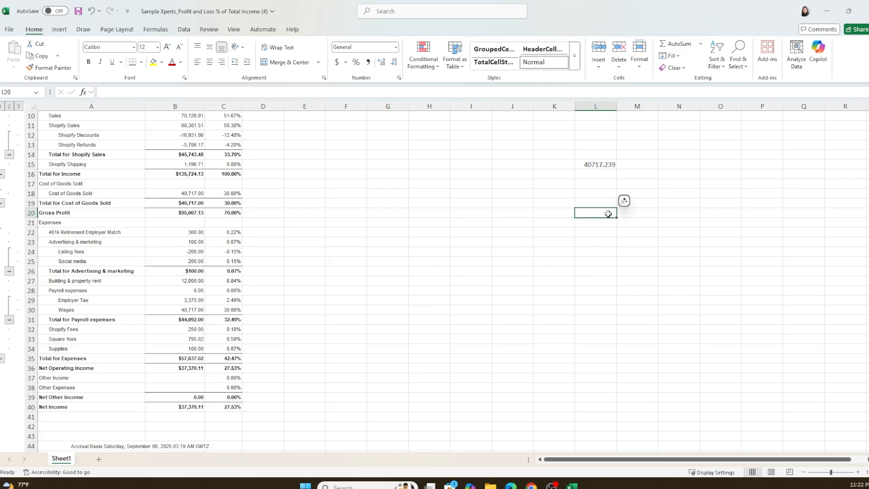
pyautogui.write('=')
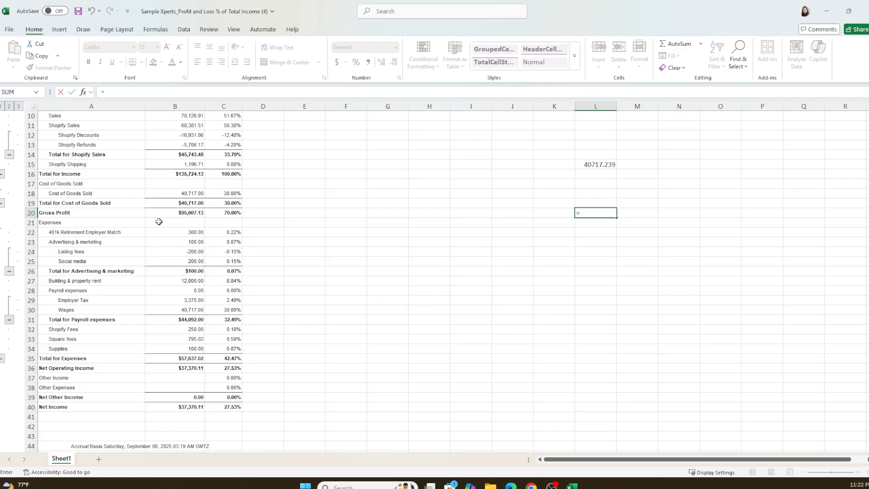
pyautogui.click(195, 174)
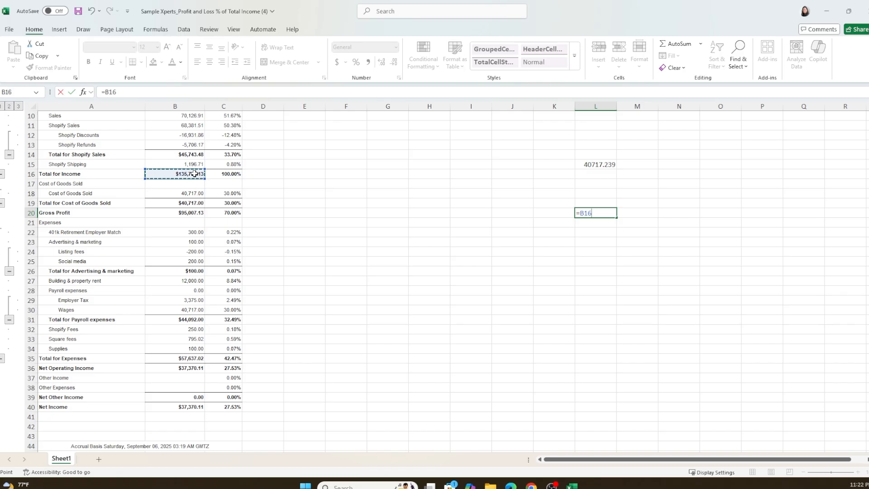
pyautogui.write('*.03')
pyautogui.press('Return')
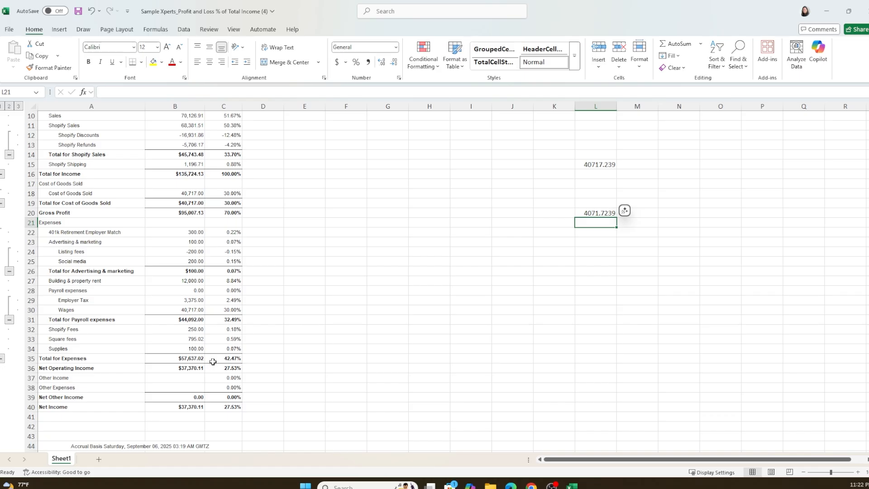
# Replace the Shopify Fees amount in cell B32 with 4071.72 and review the recalculated report.
pyautogui.click(193, 330)
pyautogui.press('BackSpace')
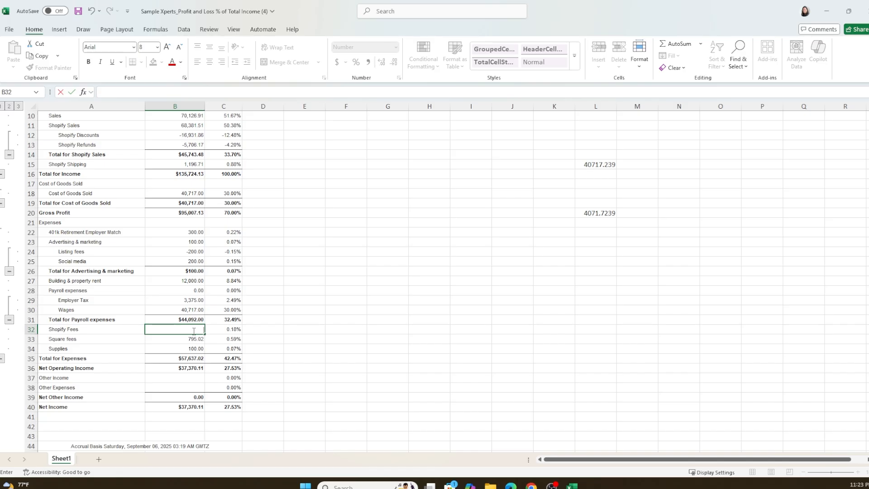
pyautogui.write('4071.72')
pyautogui.click(514, 323)
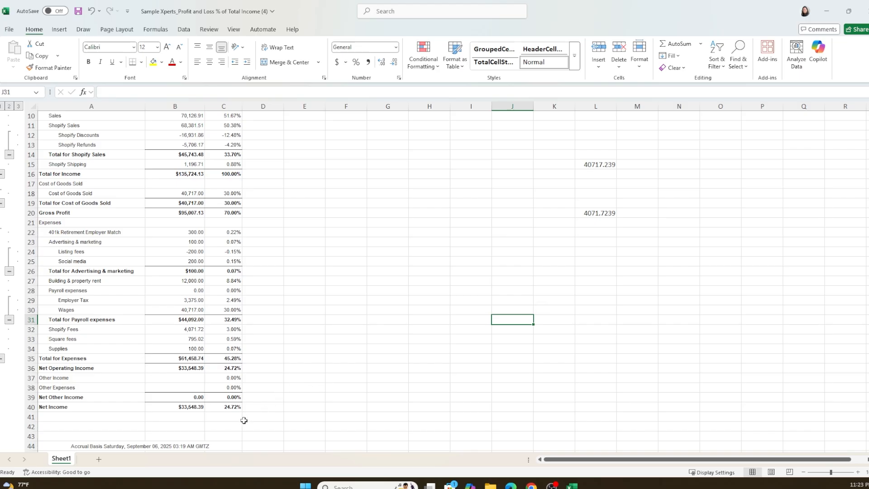
pyautogui.scroll(-1, 268, 195)
pyautogui.scroll(1, 269, 196)
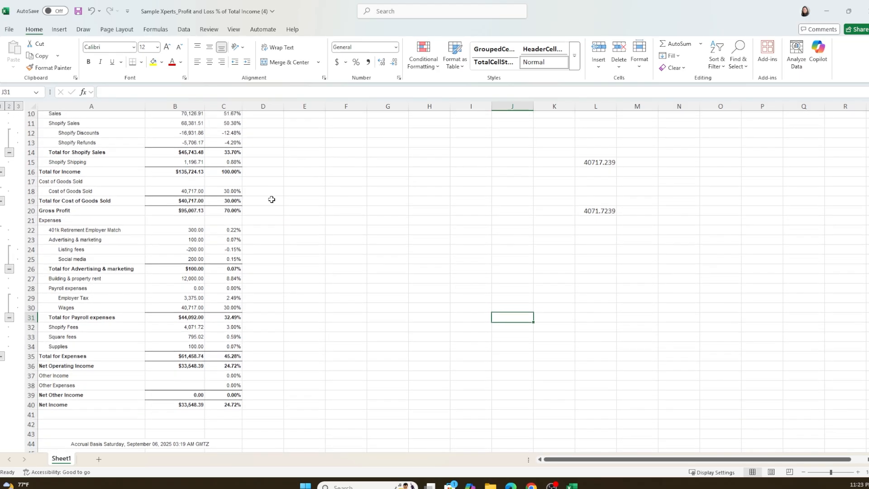
pyautogui.scroll(1, 280, 197)
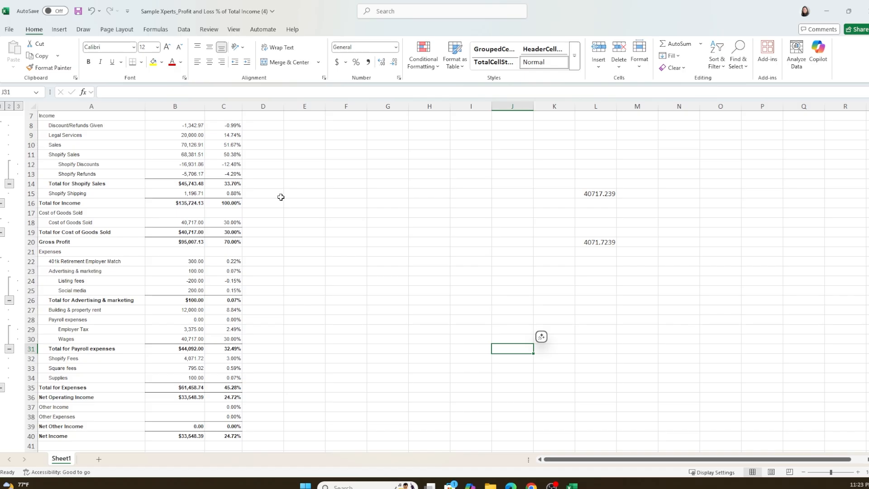